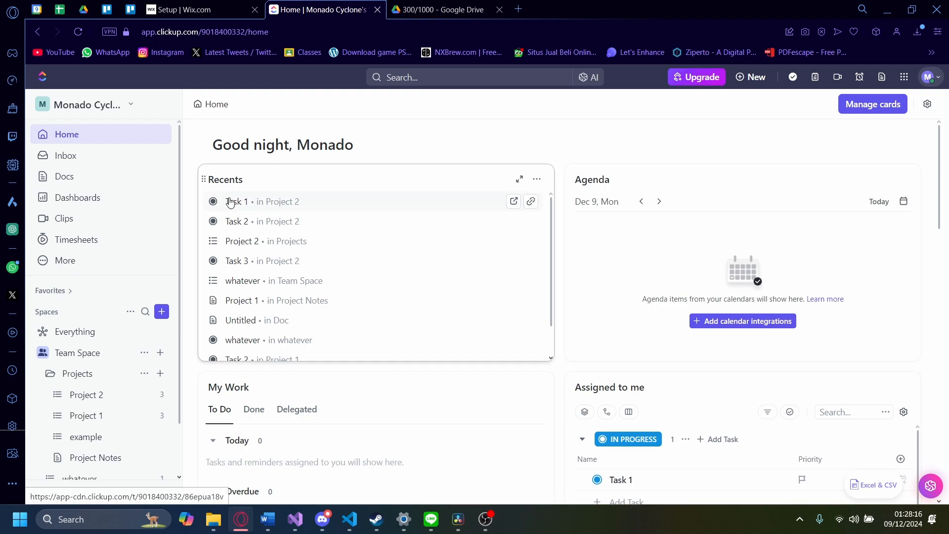
Step: Create a list named "LIst template" in the Projects folder of Team Space
{"action": "scroll", "coordinate": [113, 229], "scroll_direction": "down", "scroll_amount": 3}
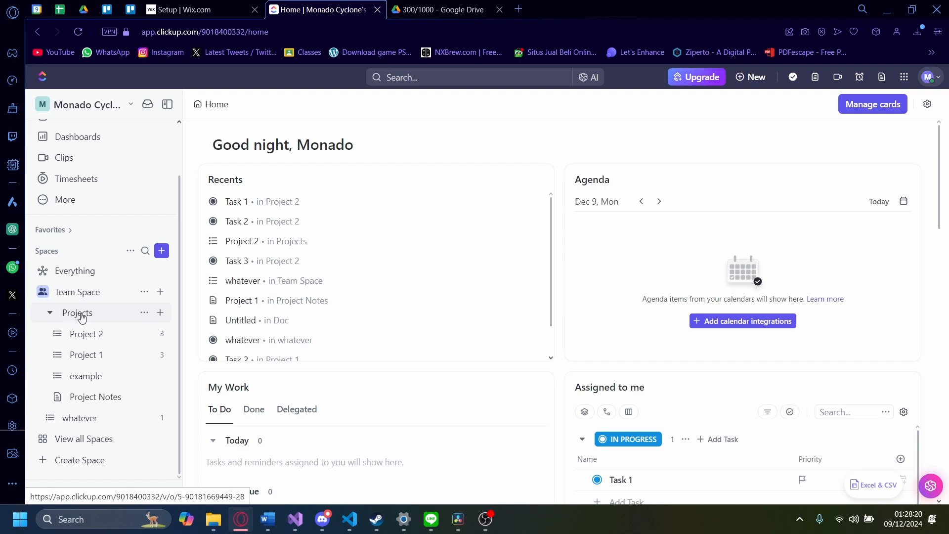
{"action": "left_click", "coordinate": [160, 316]}
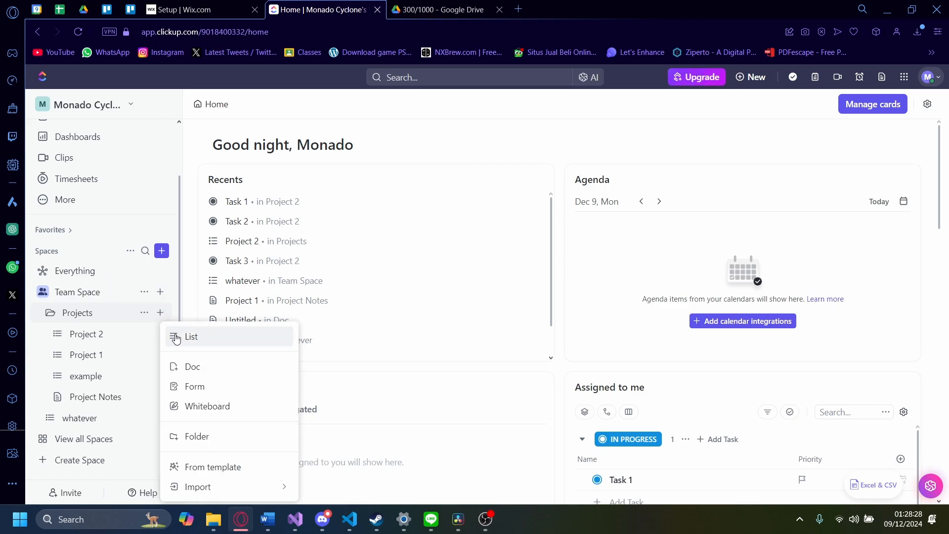
{"action": "left_click", "coordinate": [180, 337]}
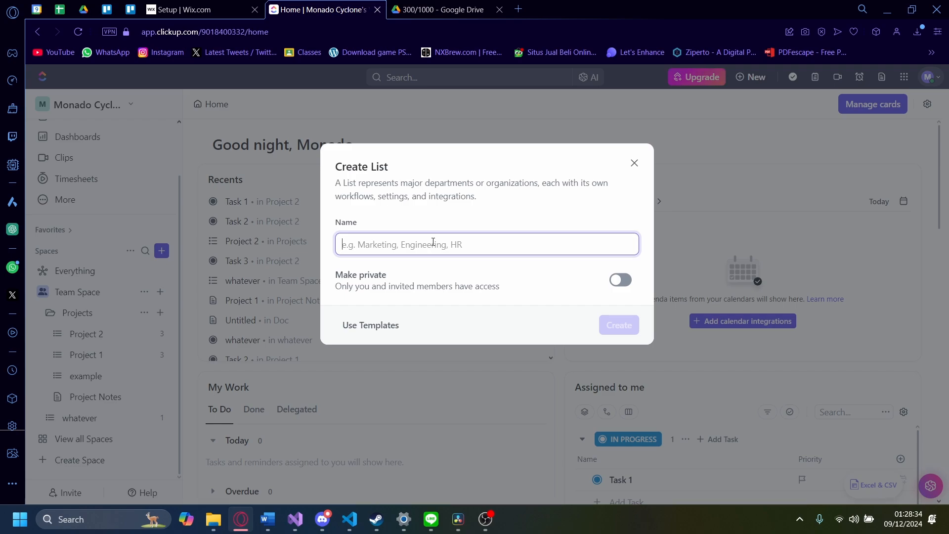
{"action": "type", "text": "LIst te"}
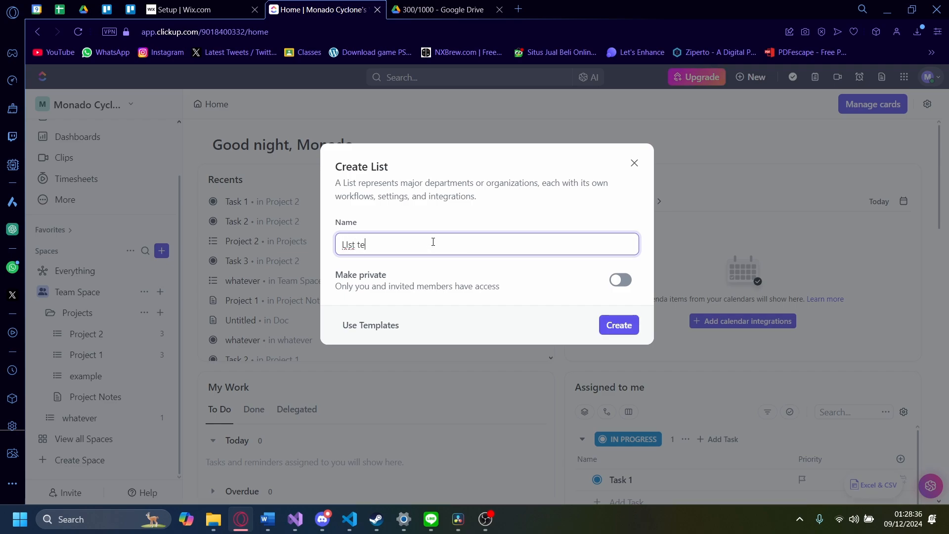
{"action": "type", "text": "mplate"}
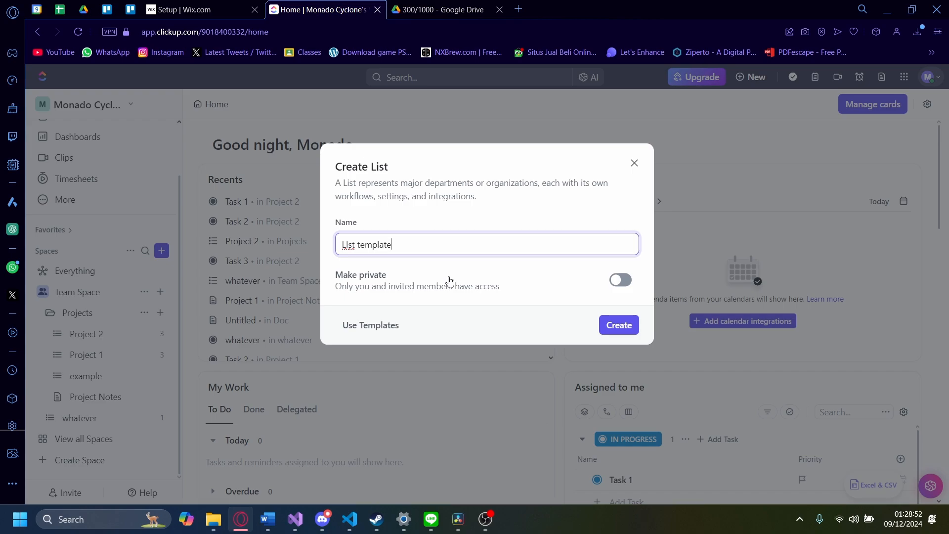
{"action": "left_click", "coordinate": [612, 336]}
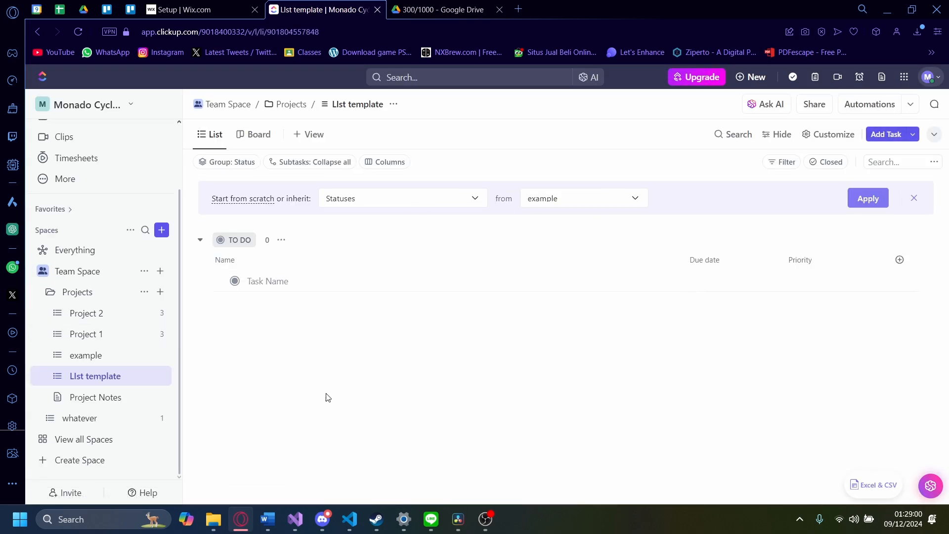
Step: Add a task named "this" to the LIst template list
{"action": "left_click", "coordinate": [884, 136]}
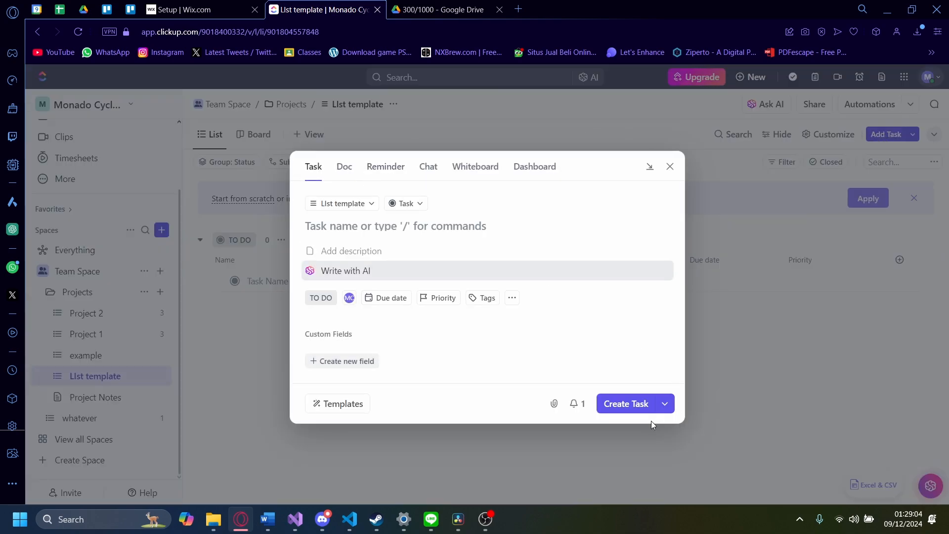
{"action": "left_click", "coordinate": [623, 403]}
{"action": "left_click", "coordinate": [351, 224]}
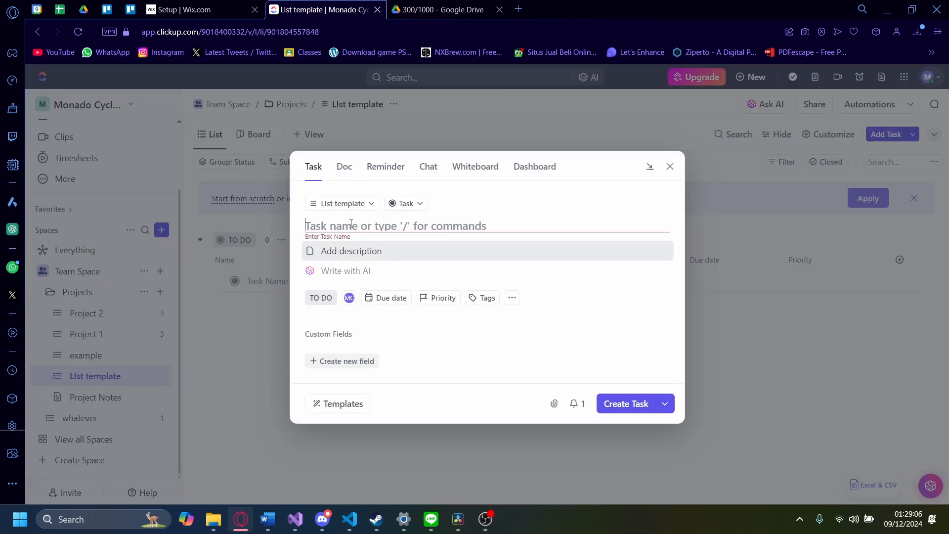
{"action": "type", "text": "this"}
{"action": "key", "text": "Tab"}
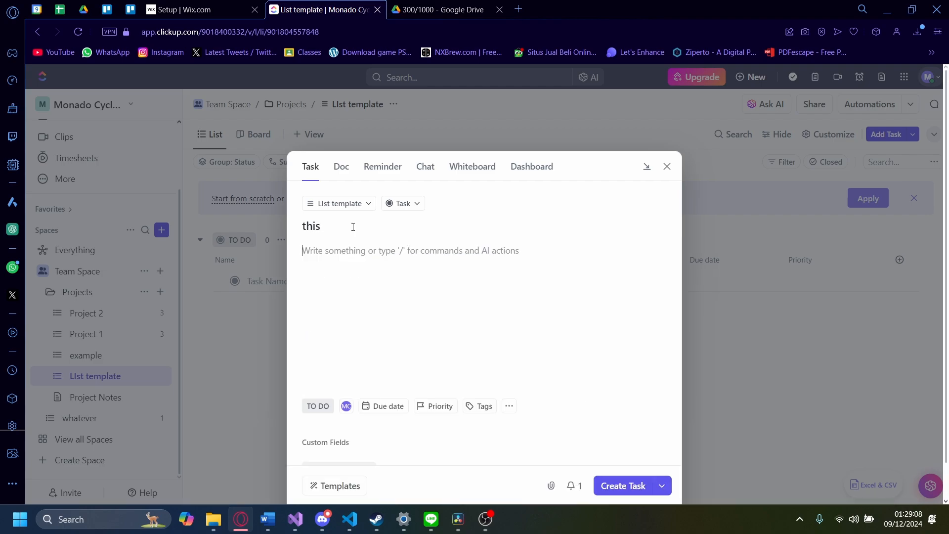
{"action": "left_click", "coordinate": [621, 485]}
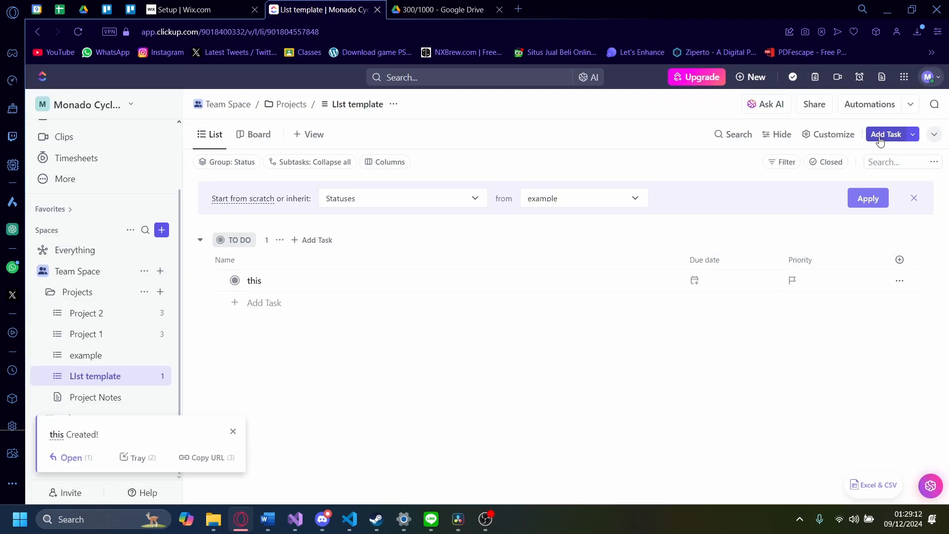
Step: Add a second task named "works" to the LIst template list
{"action": "left_click", "coordinate": [885, 134]}
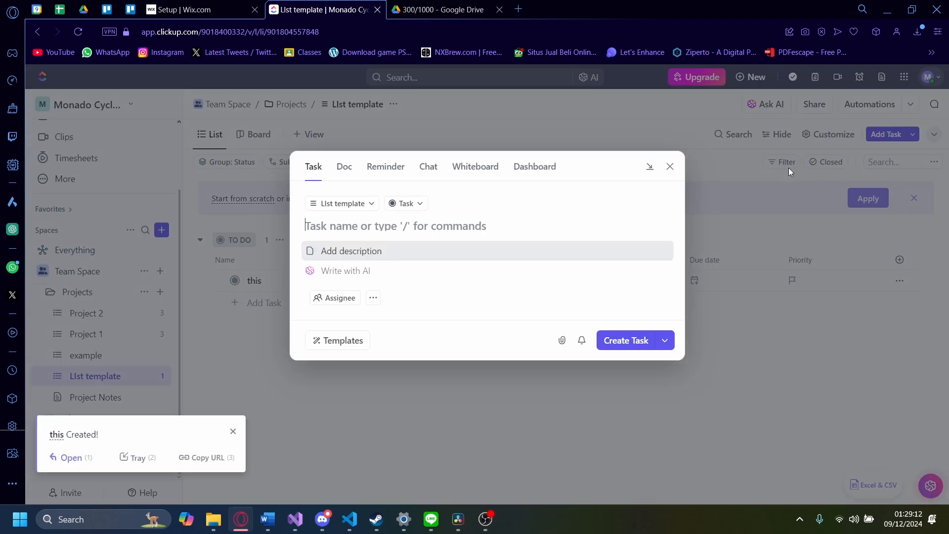
{"action": "type", "text": "works"}
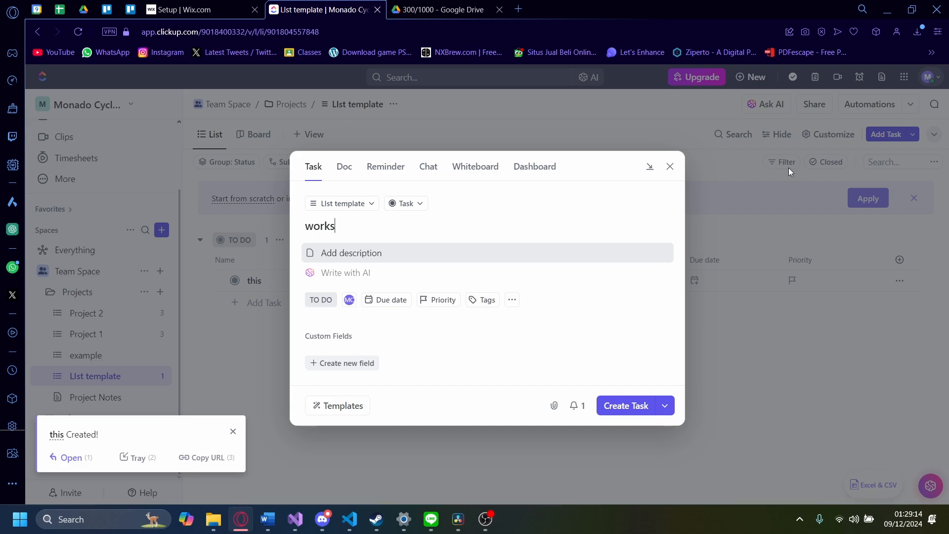
{"action": "left_click", "coordinate": [618, 405]}
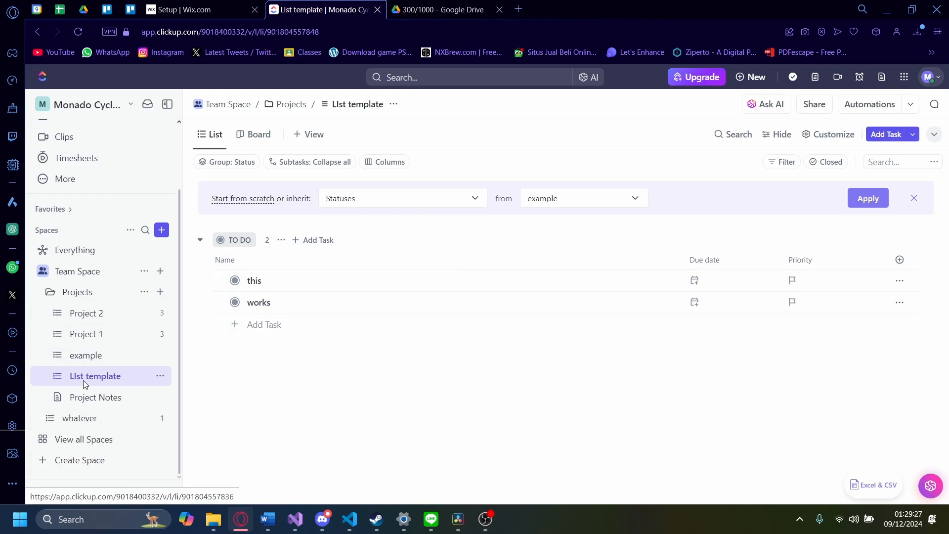
Step: Set up a new template from the LIst template list, named "This works" with the description "this is a description for a template that works"
{"action": "left_click", "coordinate": [160, 376]}
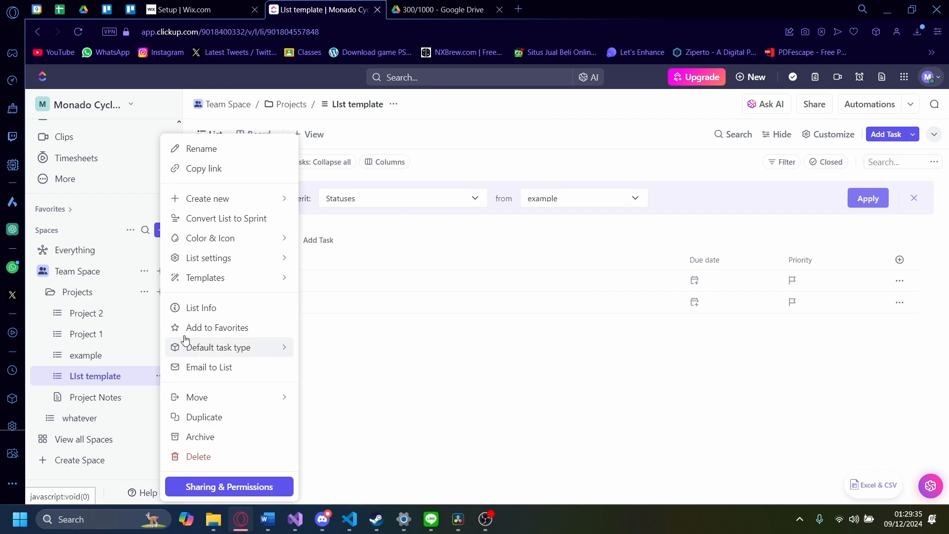
{"action": "left_click", "coordinate": [209, 284]}
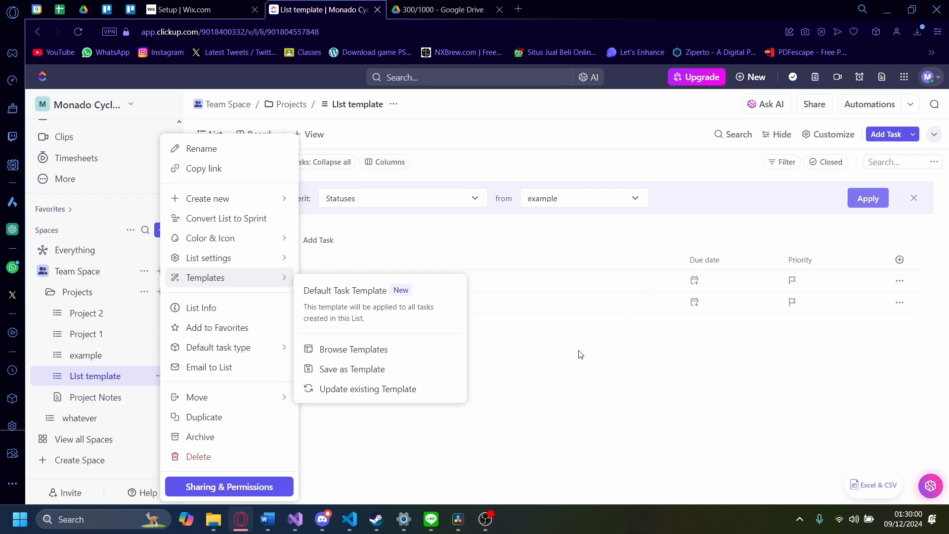
{"action": "left_click", "coordinate": [373, 378]}
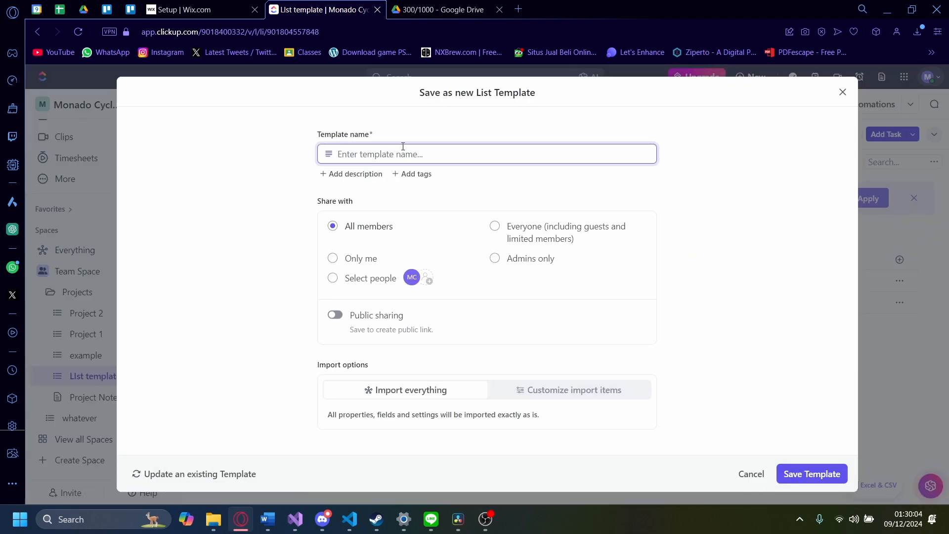
{"action": "type", "text": "This works"}
{"action": "left_click", "coordinate": [346, 176]}
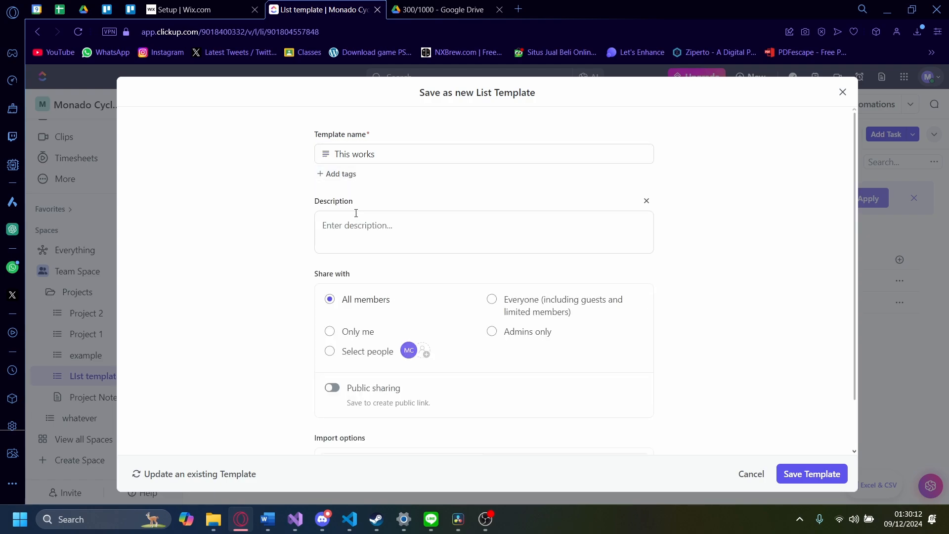
{"action": "type", "text": "this is a description for  a te"}
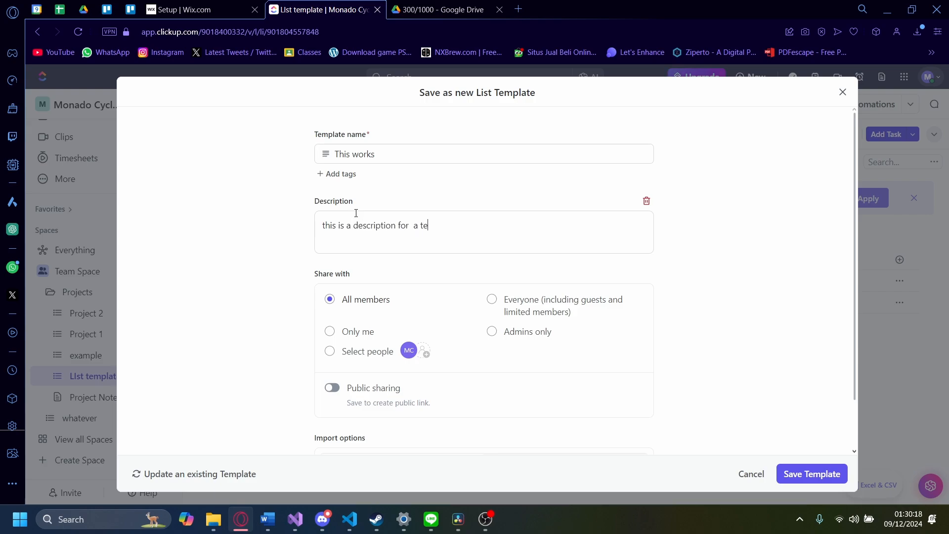
{"action": "type", "text": "mplate that works"}
Step: Try the template's sharing choices Only me, Everyone, Admins only and Select people, ending on All members
{"action": "scroll", "coordinate": [429, 332], "scroll_direction": "down", "scroll_amount": 1}
{"action": "scroll", "coordinate": [429, 332], "scroll_direction": "down", "scroll_amount": 1}
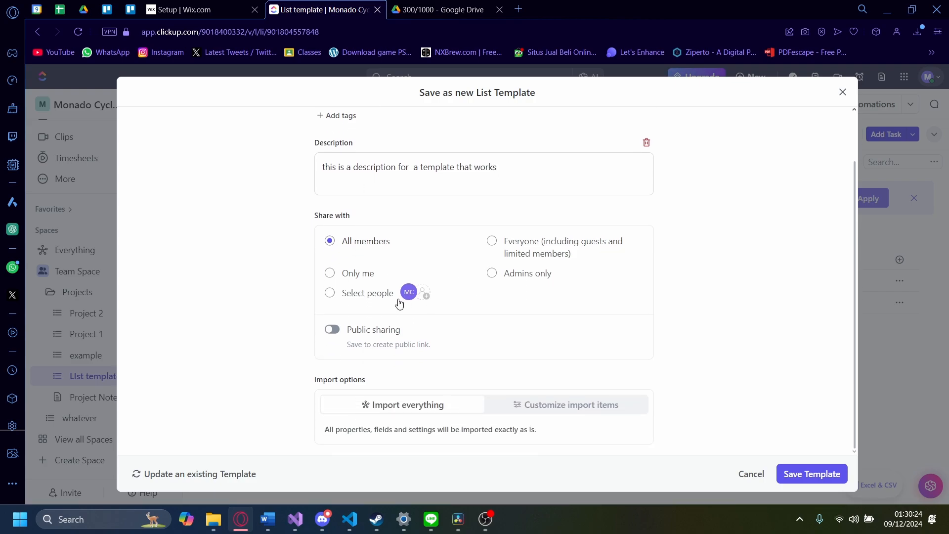
{"action": "left_click", "coordinate": [355, 275]}
{"action": "left_click", "coordinate": [357, 243]}
{"action": "left_click", "coordinate": [492, 246]}
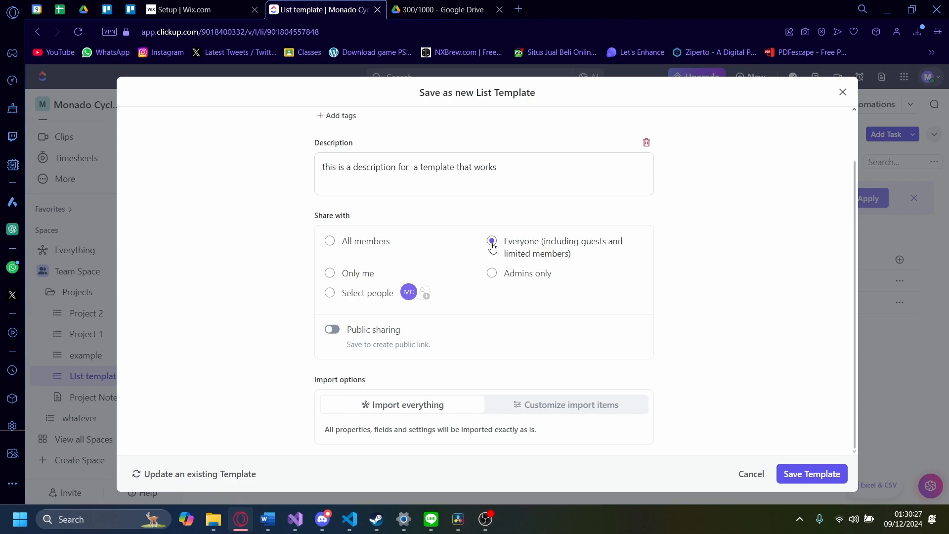
{"action": "left_click", "coordinate": [493, 275]}
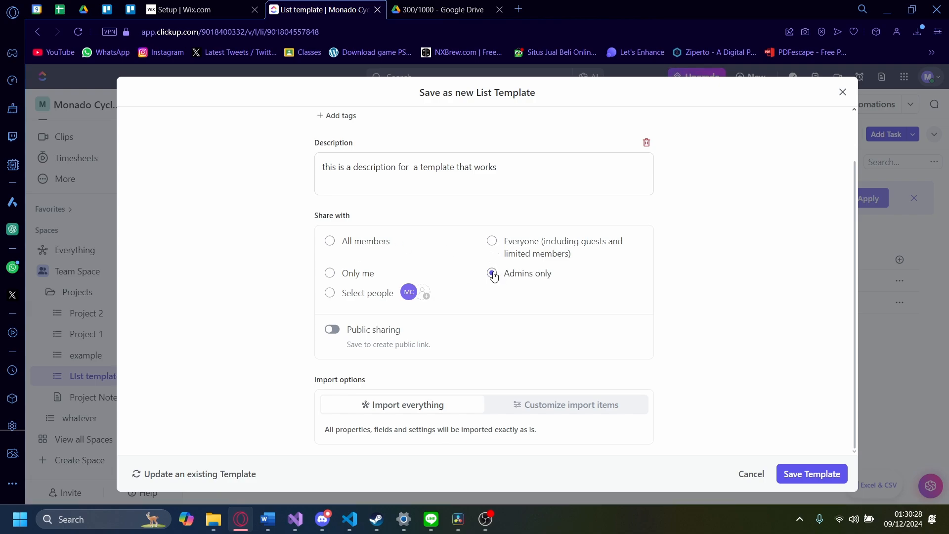
{"action": "left_click", "coordinate": [334, 294]}
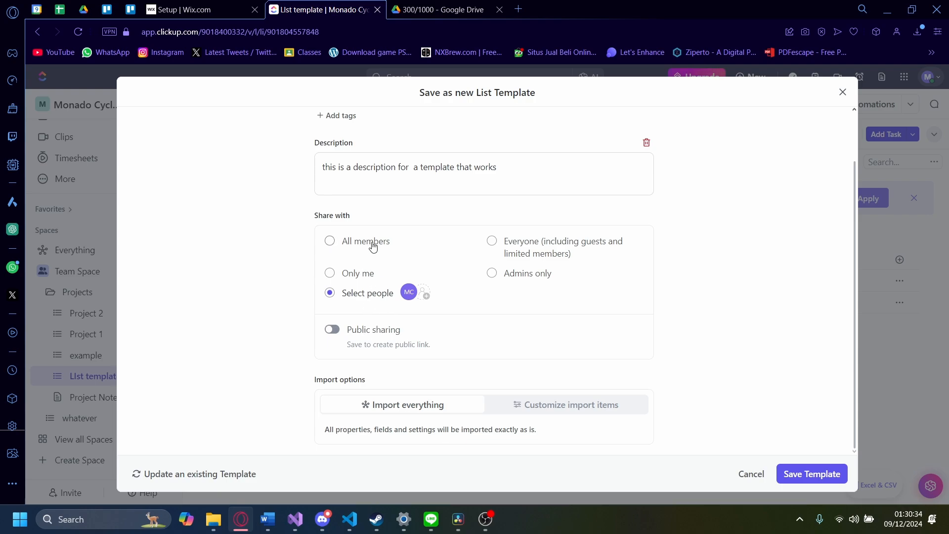
{"action": "scroll", "coordinate": [366, 217], "scroll_direction": "up", "scroll_amount": 1}
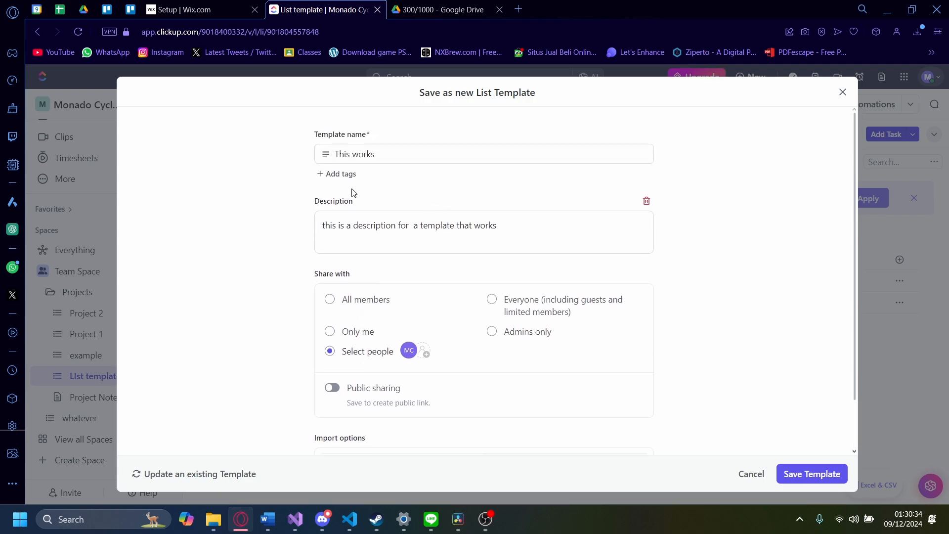
{"action": "left_click", "coordinate": [329, 302]}
Step: Examine which items can be included under the template's customized import options, and return the setting to Import everything
{"action": "scroll", "coordinate": [411, 339], "scroll_direction": "down", "scroll_amount": 1}
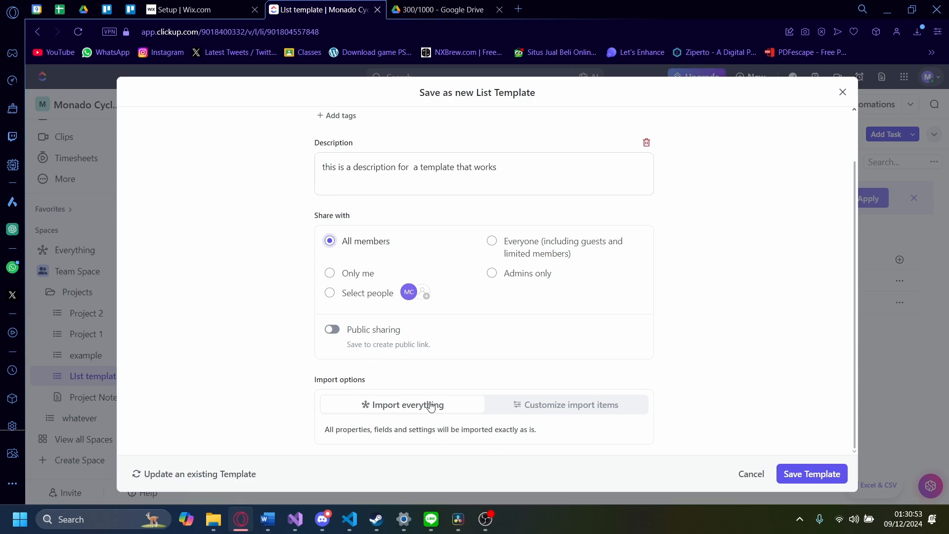
{"action": "left_click", "coordinate": [523, 406]}
{"action": "scroll", "coordinate": [501, 406], "scroll_direction": "down", "scroll_amount": 4}
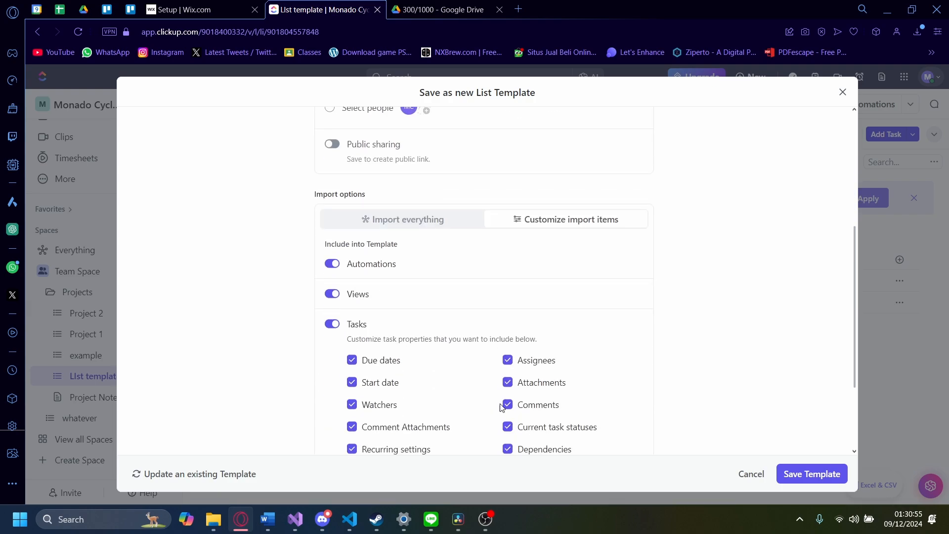
{"action": "scroll", "coordinate": [607, 282], "scroll_direction": "down", "scroll_amount": 3}
{"action": "scroll", "coordinate": [581, 301], "scroll_direction": "up", "scroll_amount": 5}
{"action": "scroll", "coordinate": [495, 313], "scroll_direction": "down", "scroll_amount": 5}
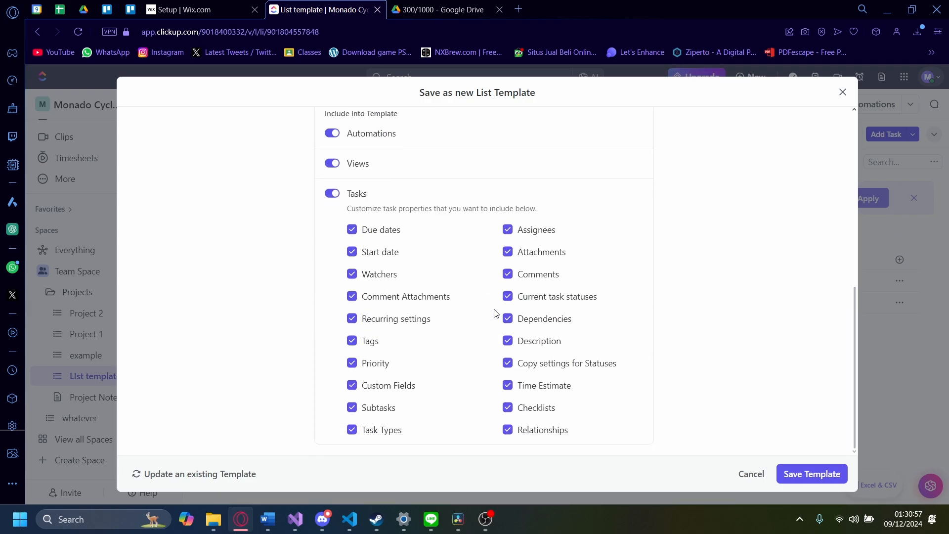
{"action": "scroll", "coordinate": [391, 315], "scroll_direction": "up", "scroll_amount": 3}
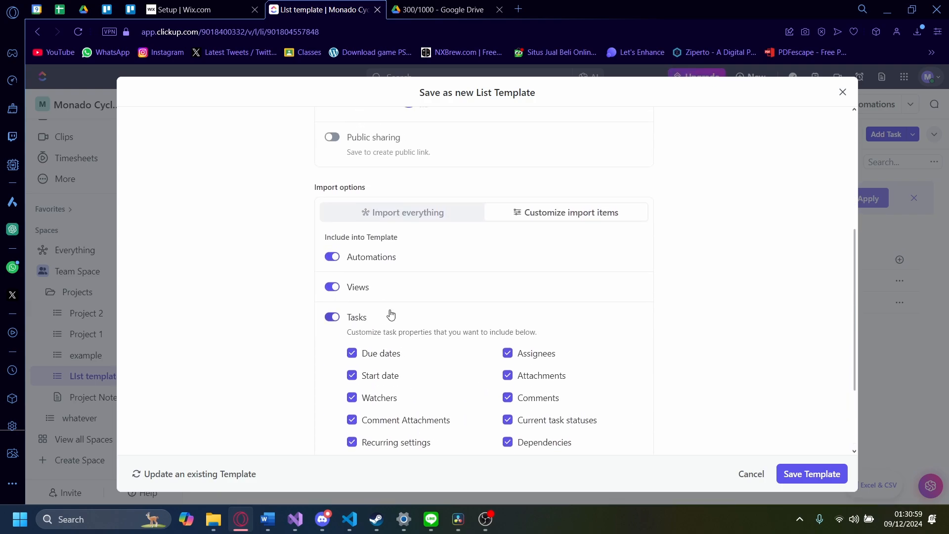
{"action": "left_click", "coordinate": [408, 213]}
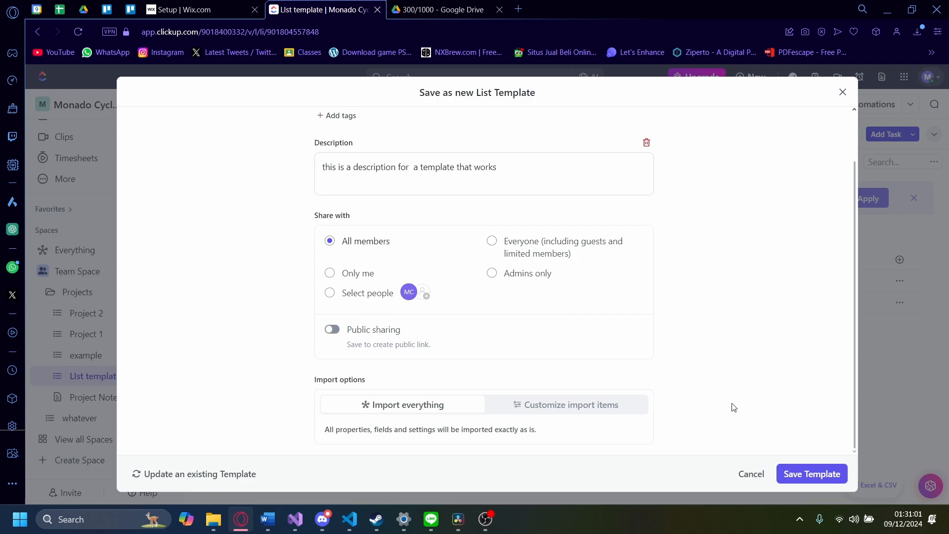
Step: Save the "This works" list template and dismiss the notifications
{"action": "left_click", "coordinate": [813, 473]}
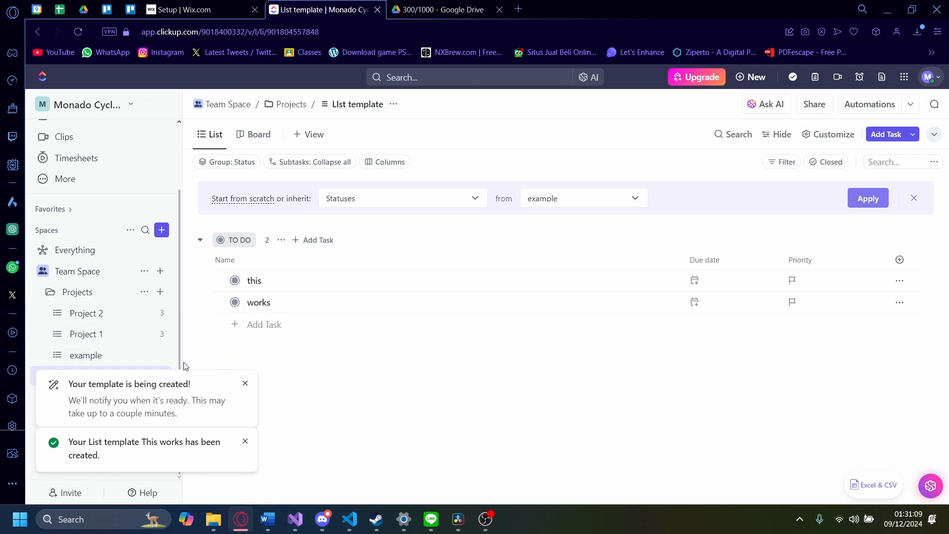
{"action": "left_click", "coordinate": [245, 441]}
{"action": "left_click", "coordinate": [245, 430]}
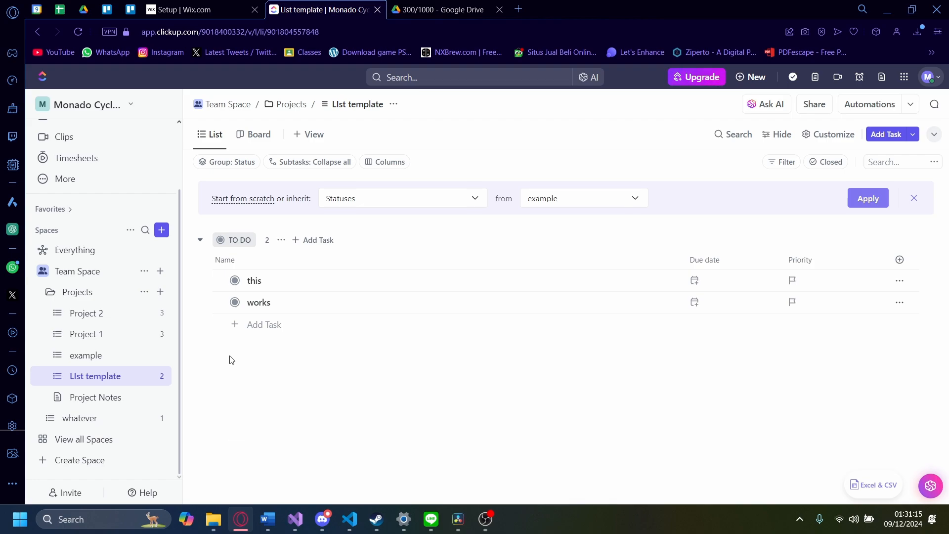
Step: Start a new list in the Projects folder from a template, choosing to use the workspace's "This works" list template
{"action": "left_click", "coordinate": [160, 292]}
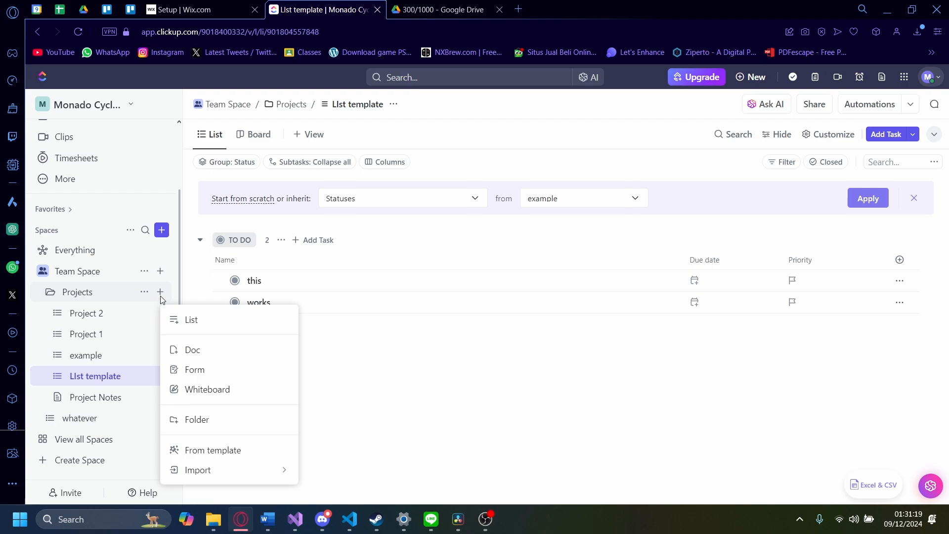
{"action": "left_click", "coordinate": [187, 321]}
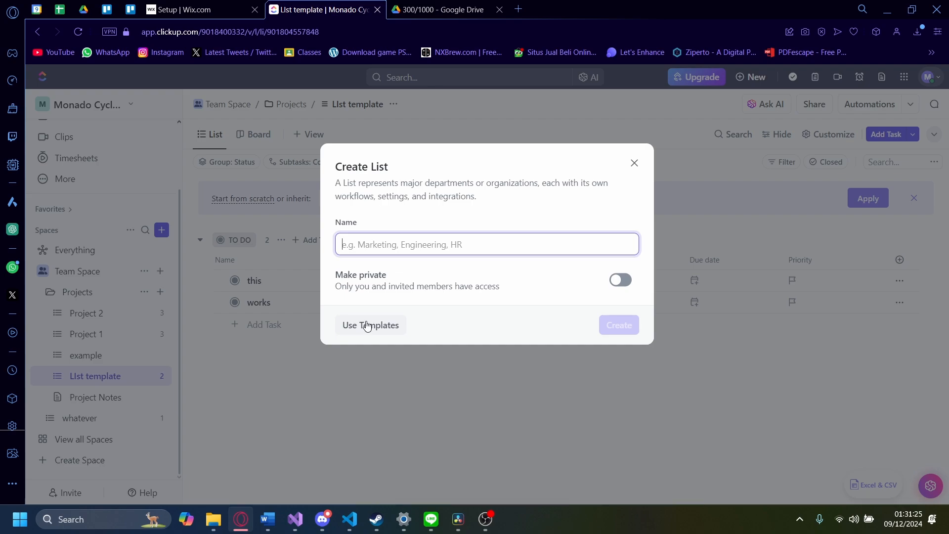
{"action": "left_click", "coordinate": [381, 330]}
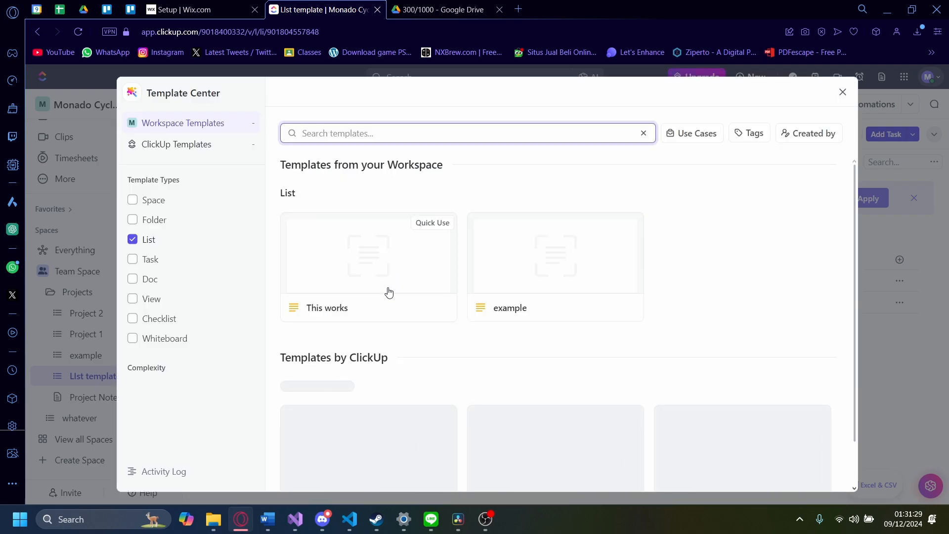
{"action": "scroll", "coordinate": [394, 317], "scroll_direction": "down", "scroll_amount": 1}
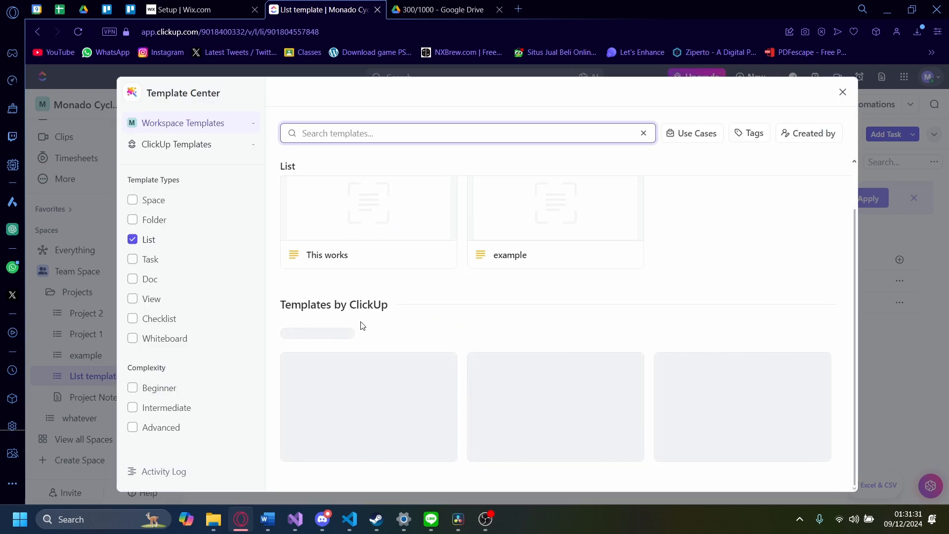
{"action": "scroll", "coordinate": [433, 383], "scroll_direction": "up", "scroll_amount": 1}
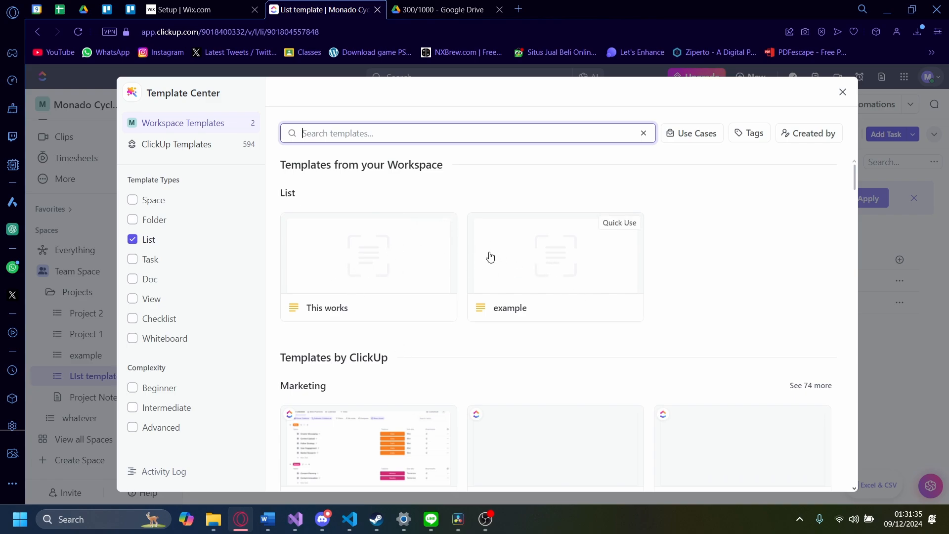
{"action": "left_click", "coordinate": [335, 306]}
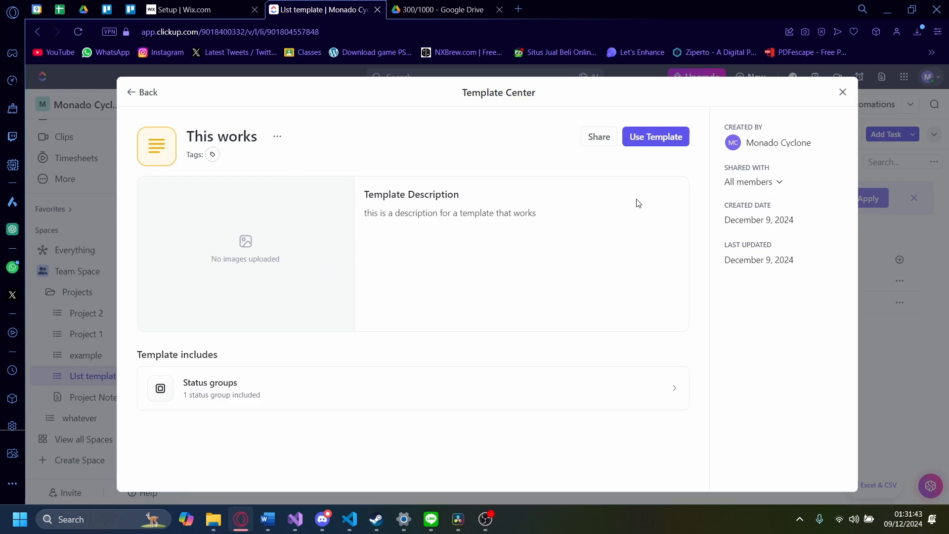
{"action": "left_click", "coordinate": [655, 138]}
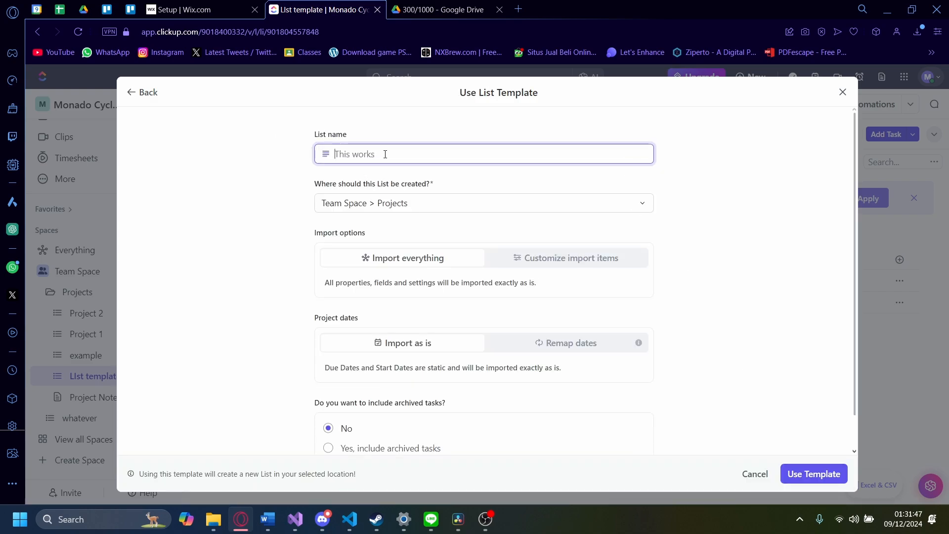
Step: Name the new list "this works the template", create it from the template with the default import options, and open it
{"action": "type", "text": "t"}
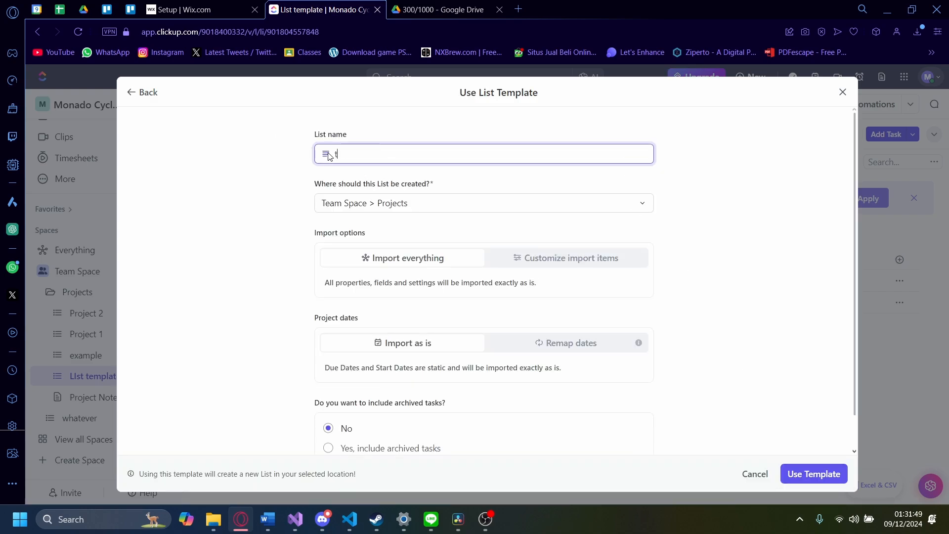
{"action": "type", "text": "his works the template"}
{"action": "scroll", "coordinate": [745, 366], "scroll_direction": "down", "scroll_amount": 1}
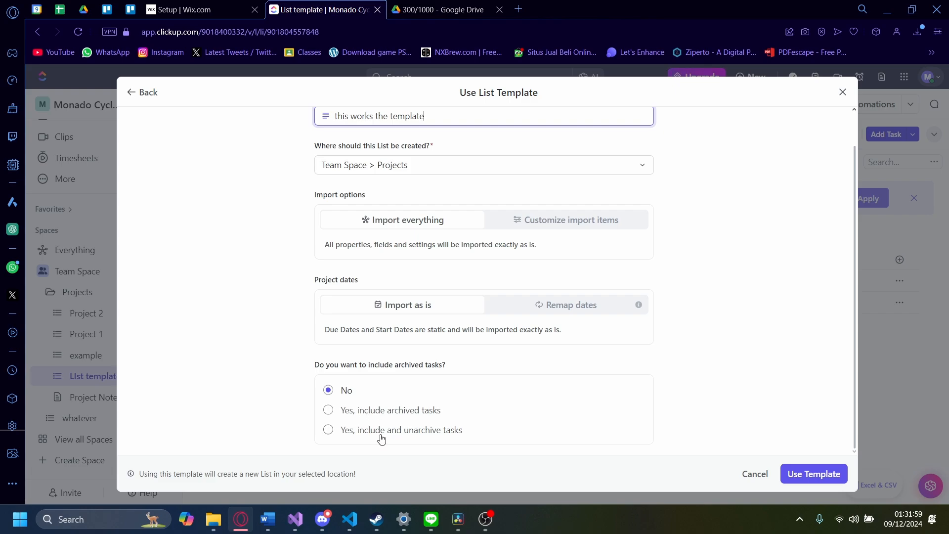
{"action": "scroll", "coordinate": [595, 409], "scroll_direction": "up", "scroll_amount": 2}
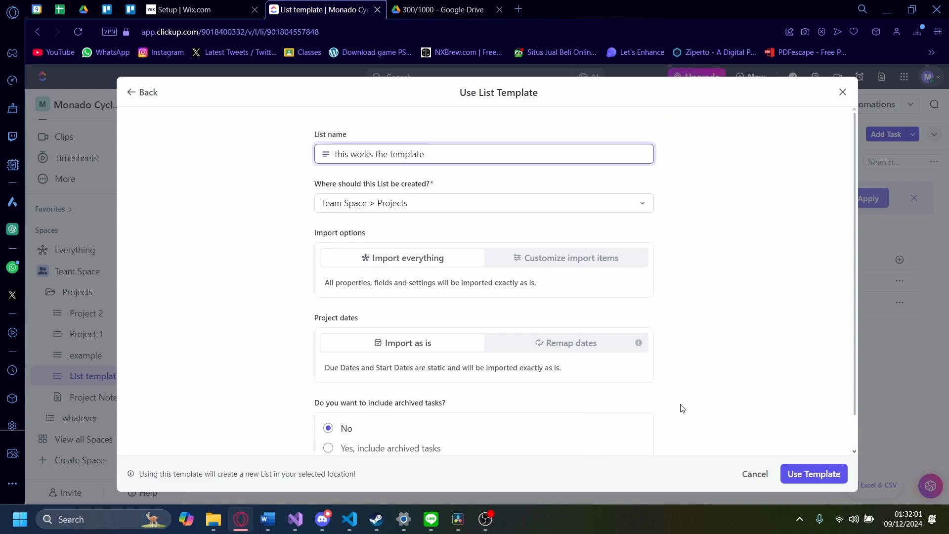
{"action": "left_click", "coordinate": [800, 477]}
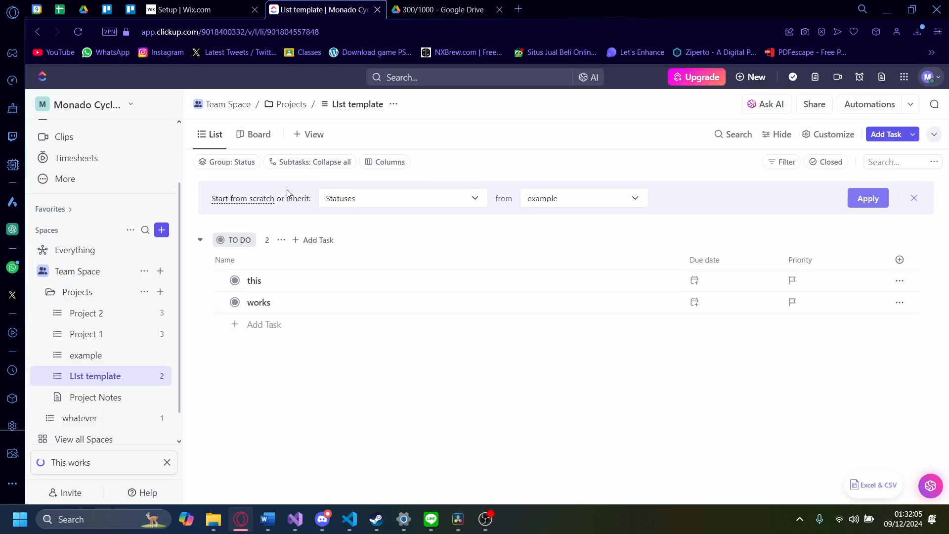
{"action": "scroll", "coordinate": [84, 346], "scroll_direction": "down", "scroll_amount": 1}
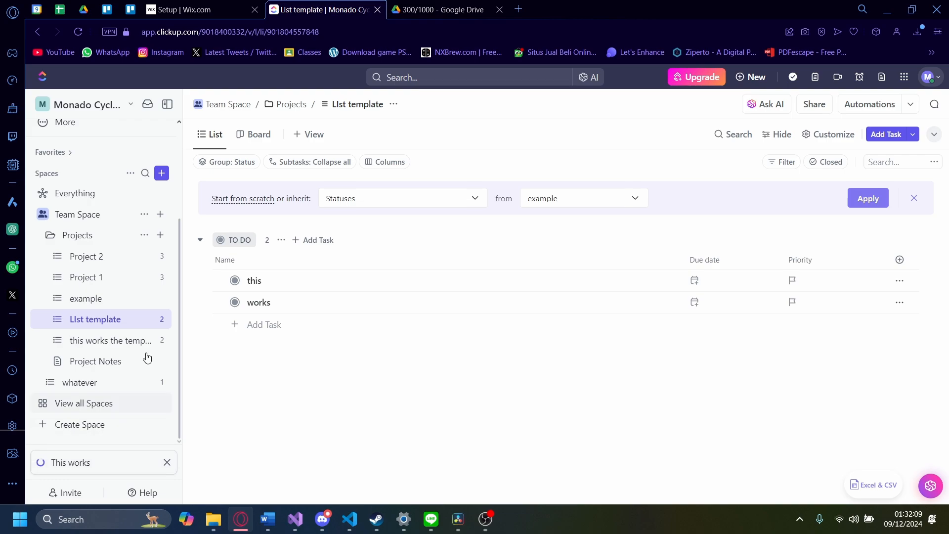
{"action": "left_click", "coordinate": [120, 344]}
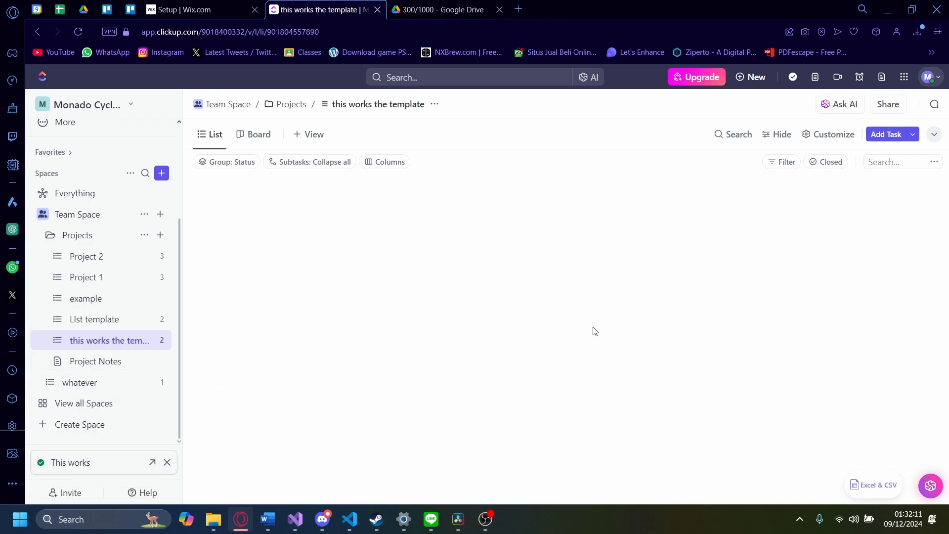